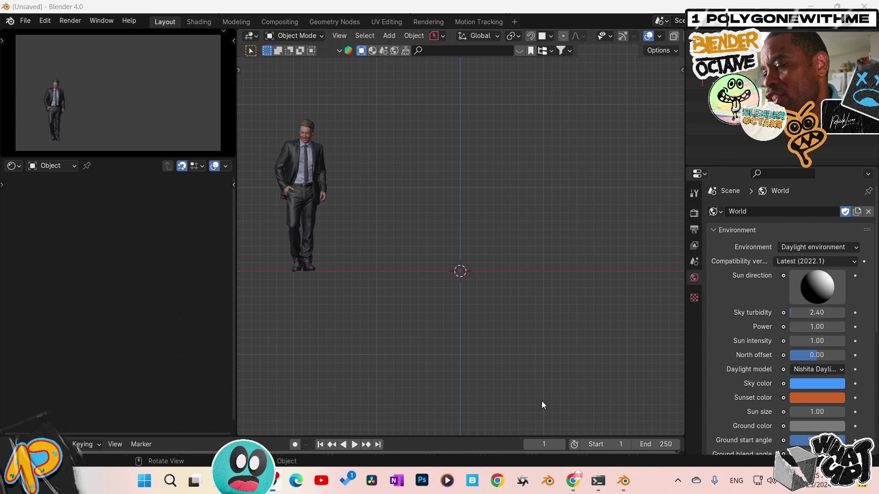
In the render settings' Color Management, keep sRGB display and set the view transform to AgX
{"action": "left_click", "coordinate": [695, 214]}
{"action": "scroll", "coordinate": [733, 329], "scroll_direction": "down", "scroll_amount": 15}
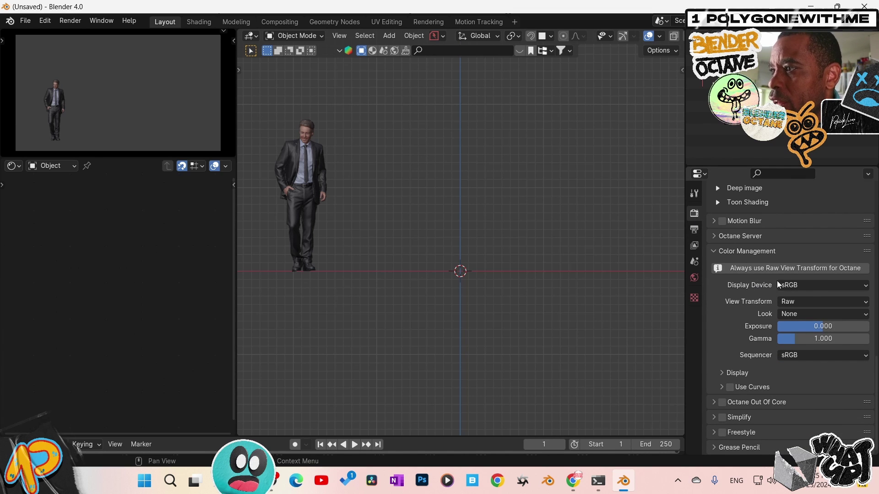
{"action": "left_click", "coordinate": [804, 288]}
{"action": "left_click", "coordinate": [857, 290]}
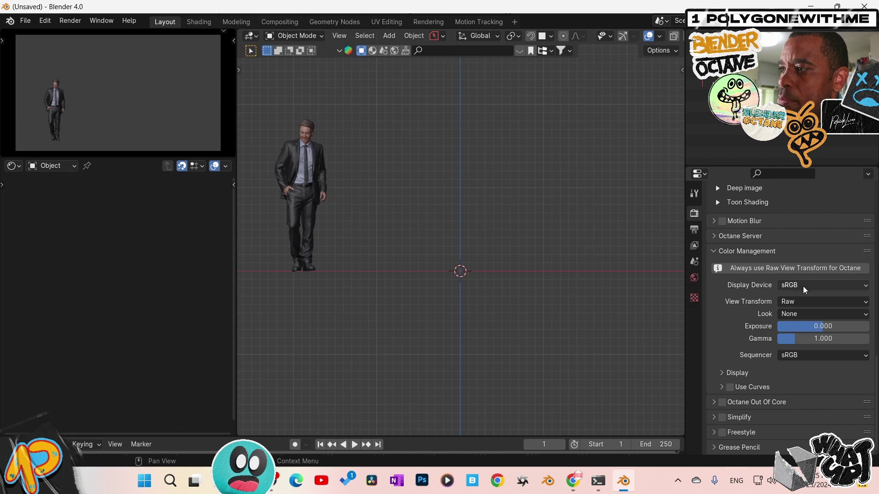
{"action": "left_click", "coordinate": [795, 304]}
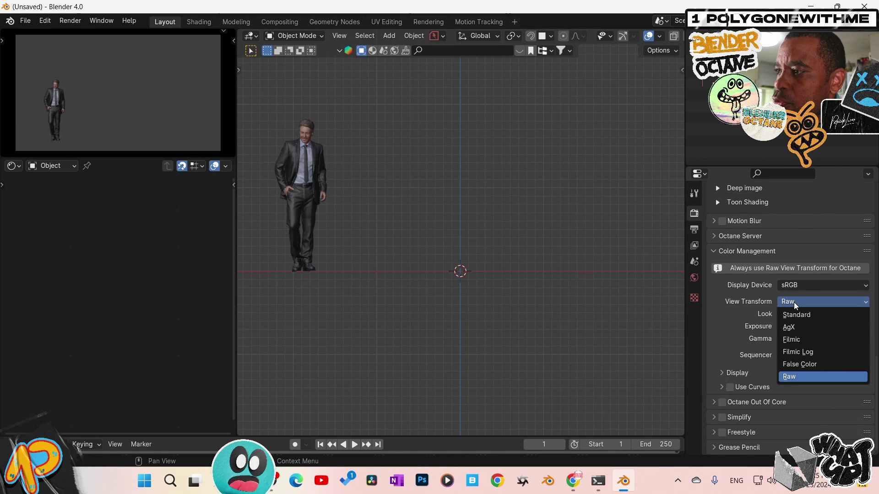
{"action": "left_click", "coordinate": [793, 330]}
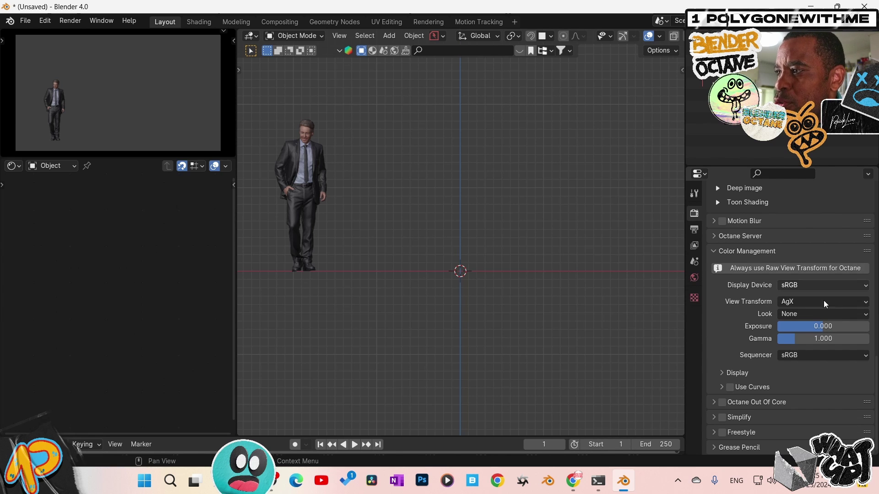
Revert the view transform to Raw and bring up the AgX GitHub page in the browser
{"action": "left_click", "coordinate": [804, 302]}
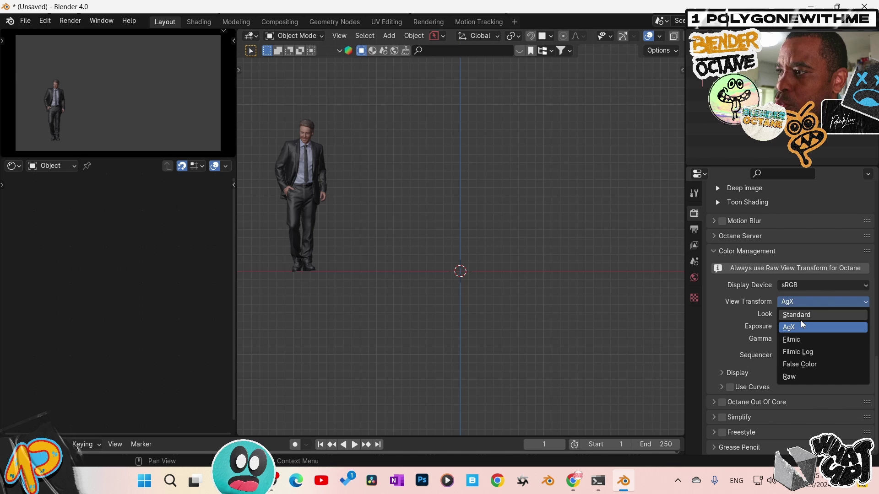
{"action": "left_click", "coordinate": [789, 376]}
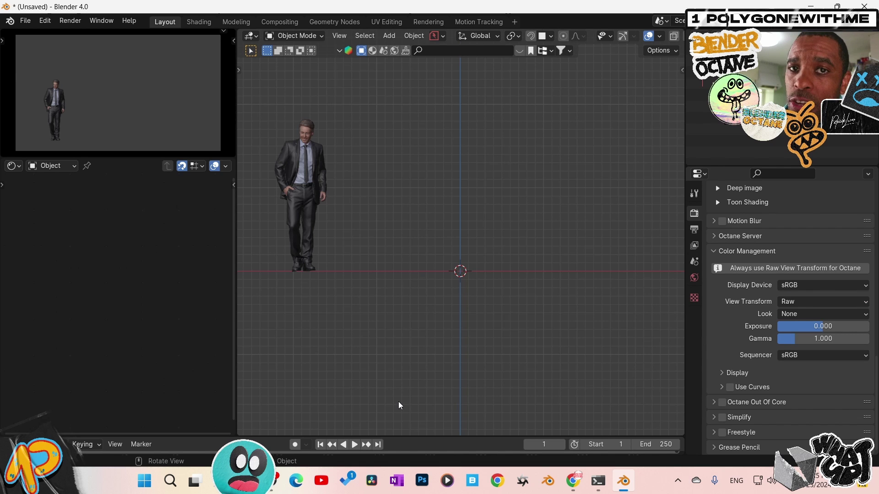
{"action": "mouse_move", "coordinate": [572, 480]}
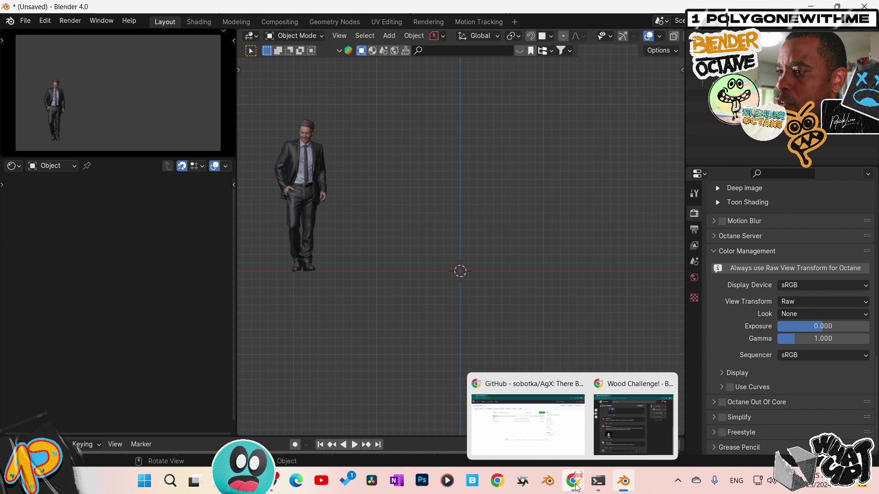
{"action": "left_click", "coordinate": [556, 439]}
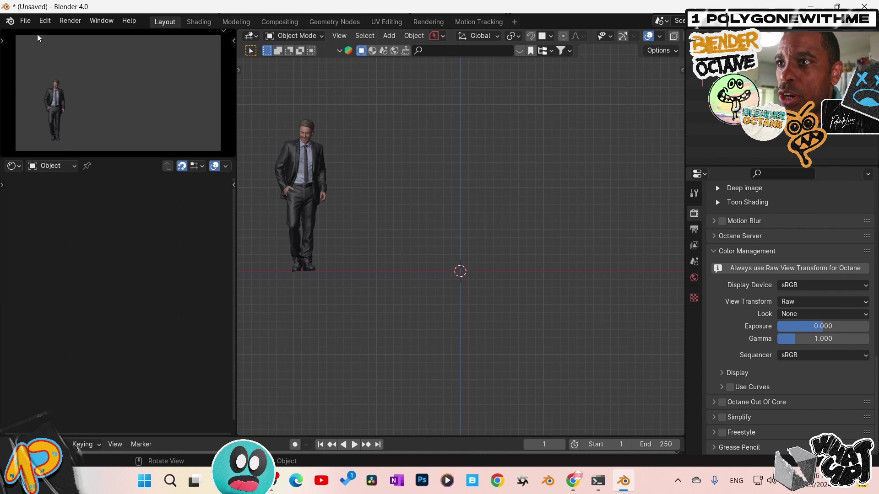
In Preferences, find the OctaneBlender add-on via 'oct' and toggle 'Use other config file' off and on
{"action": "left_click", "coordinate": [44, 23]}
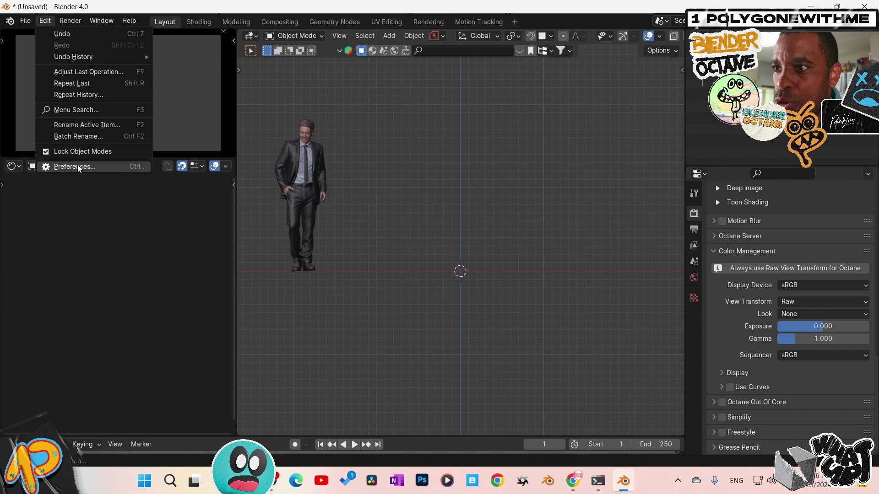
{"action": "left_click", "coordinate": [60, 167]}
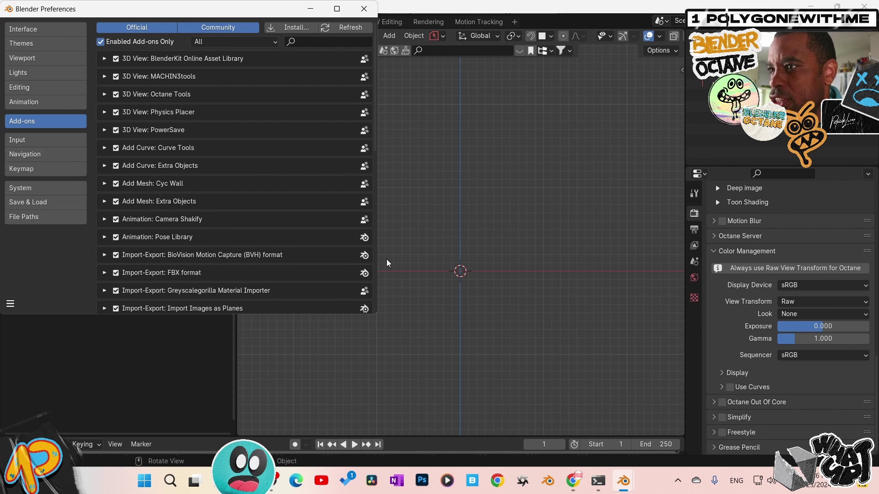
{"action": "left_click", "coordinate": [318, 42]}
{"action": "type", "text": "oct"}
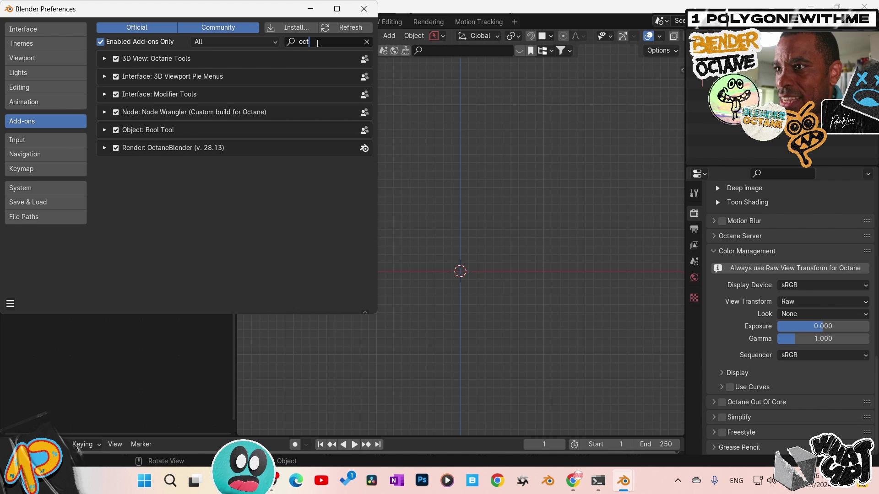
{"action": "left_click", "coordinate": [104, 148]}
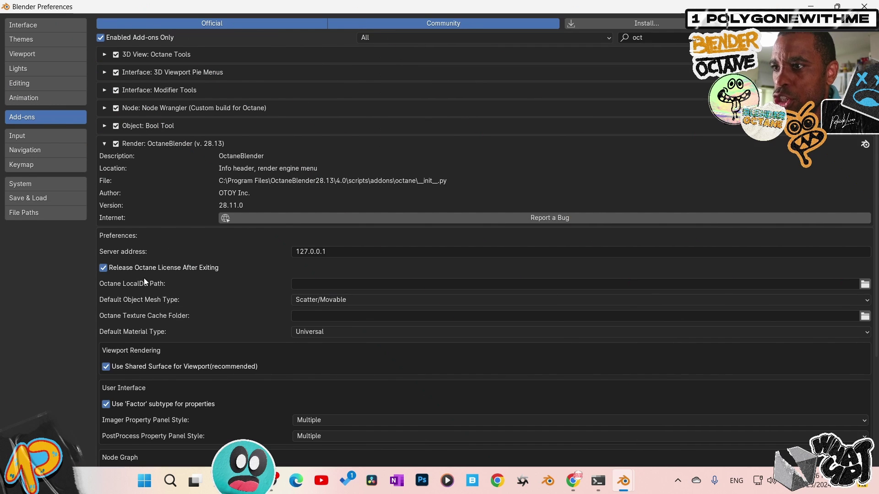
{"action": "scroll", "coordinate": [147, 289], "scroll_direction": "down", "scroll_amount": 6}
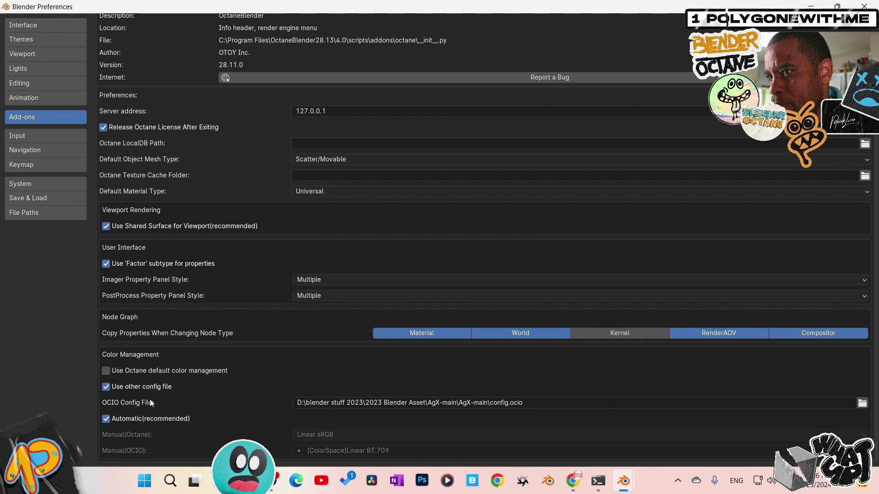
{"action": "left_click", "coordinate": [107, 387]}
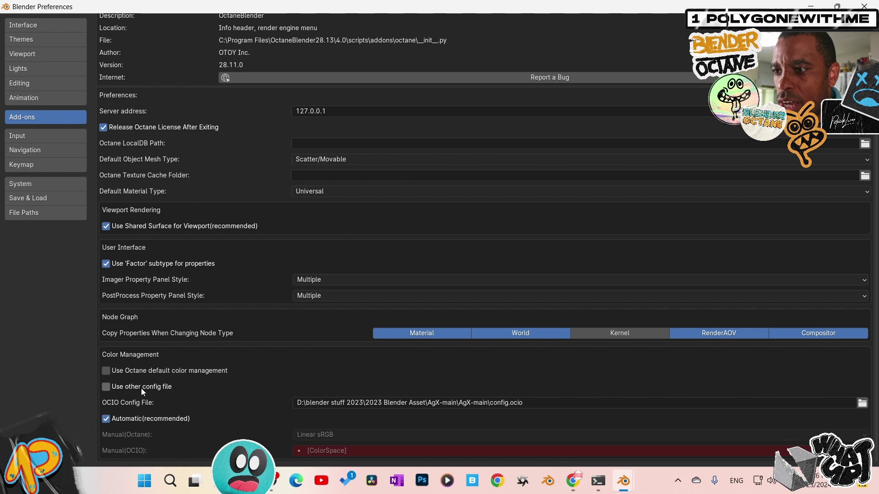
{"action": "left_click", "coordinate": [110, 389]}
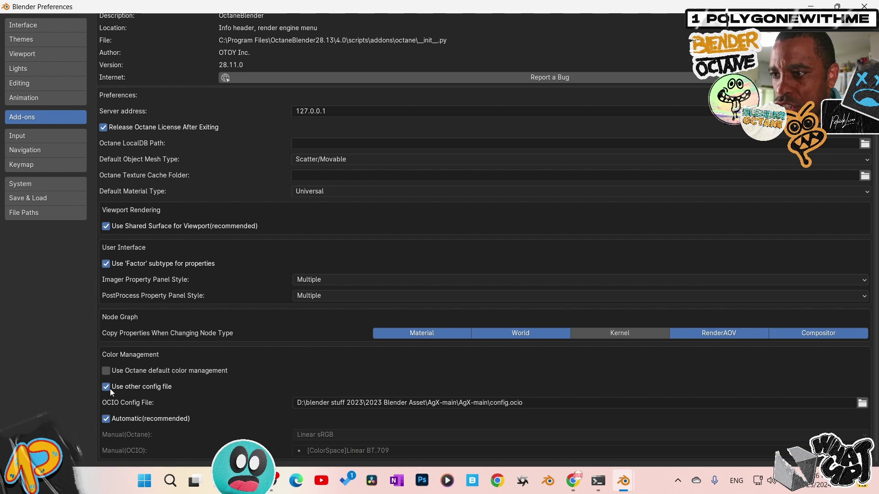
Browse for the OCIO config file, cancel to keep AgX config.ocio, and close Preferences
{"action": "left_click", "coordinate": [863, 403]}
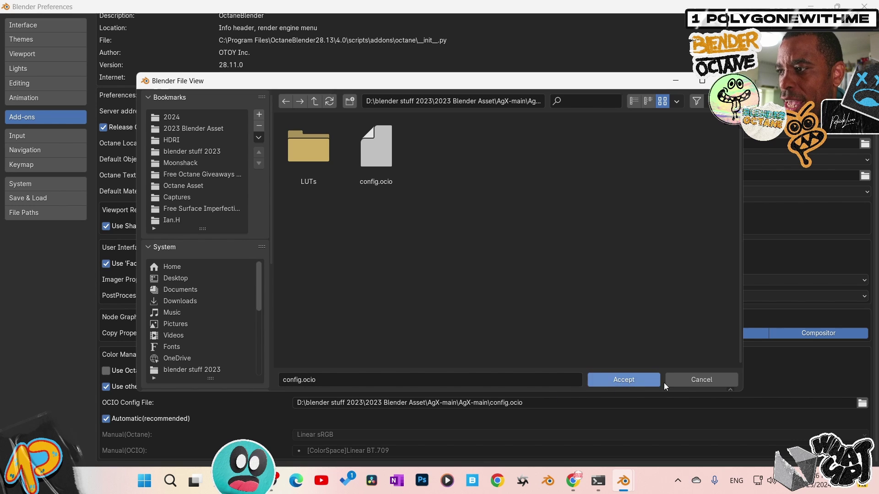
{"action": "left_click", "coordinate": [701, 379]}
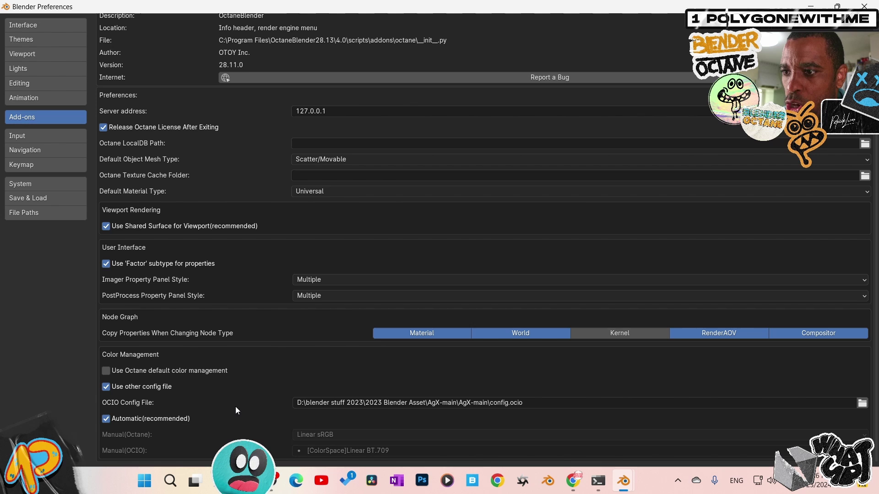
{"action": "left_click", "coordinate": [865, 6]}
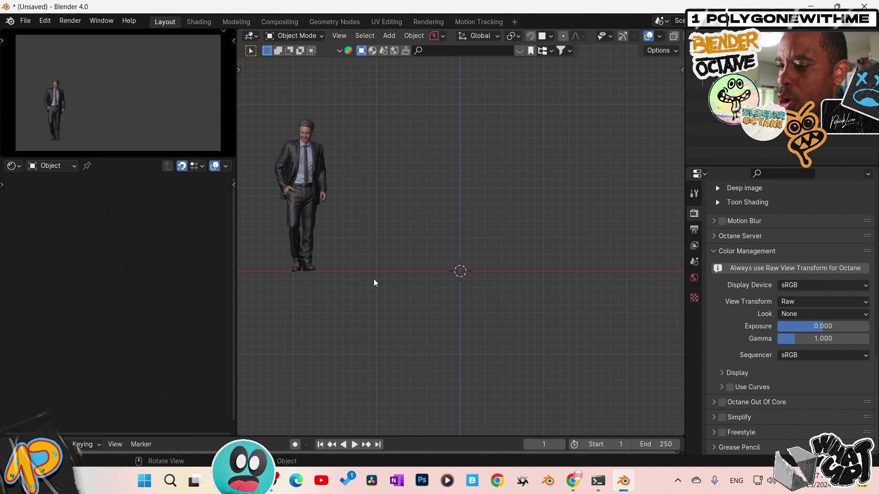
Show the widened Octane imager side panel, turn off ACES tone mapping, and reveal the OCIO settings
{"action": "key", "text": "n"}
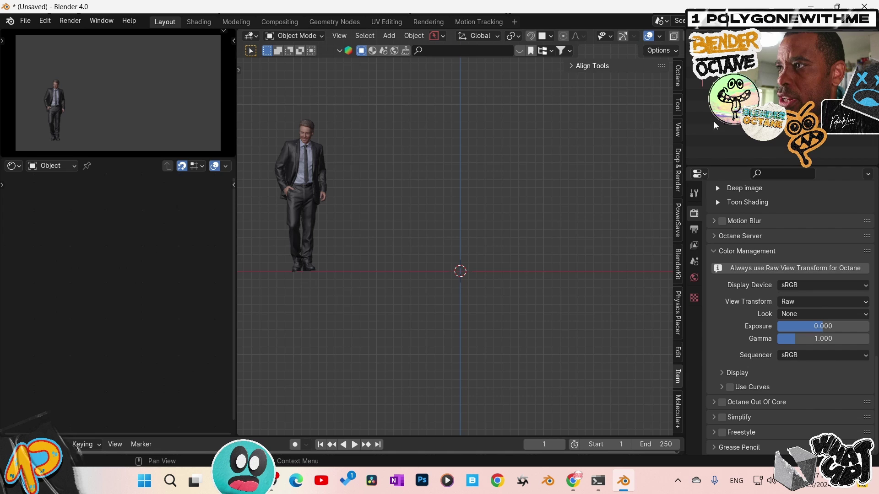
{"action": "left_click", "coordinate": [679, 82]}
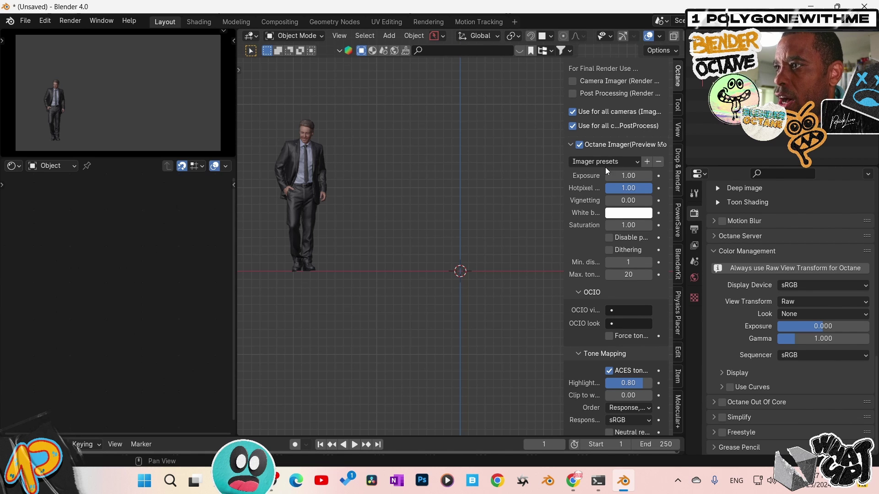
{"action": "left_click_drag", "start_coordinate": [564, 205], "coordinate": [498, 206]}
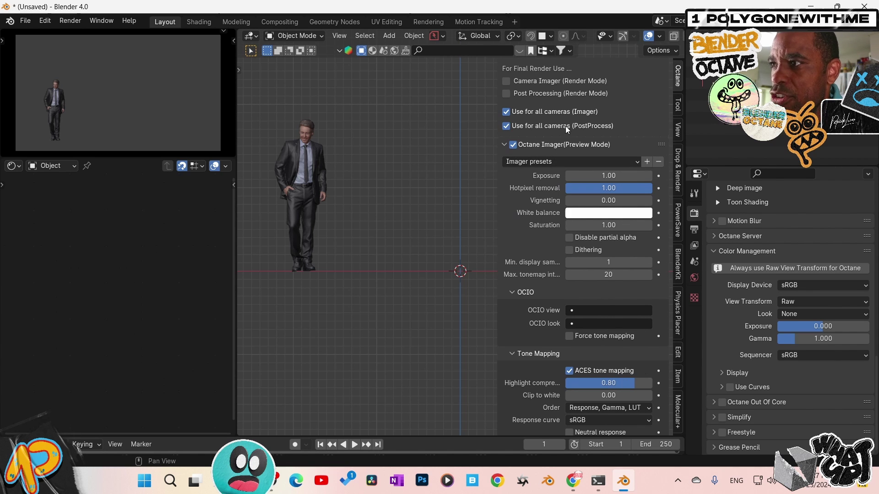
{"action": "scroll", "coordinate": [553, 213], "scroll_direction": "down", "scroll_amount": 3}
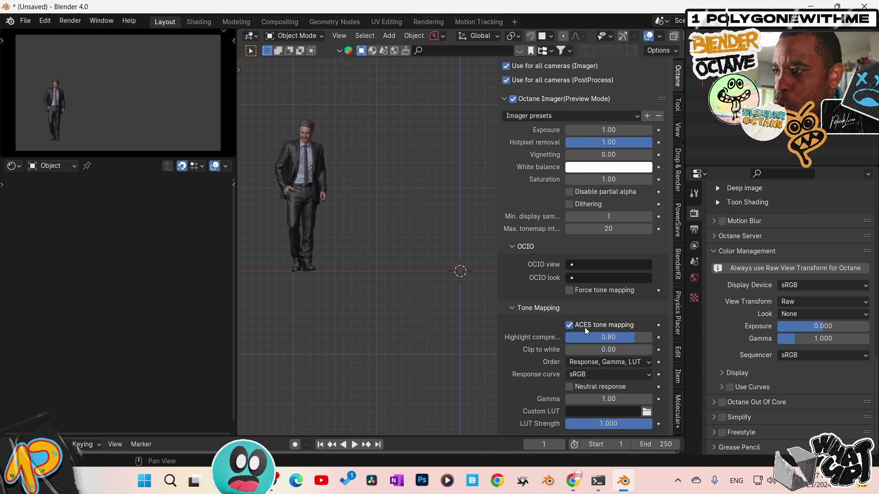
{"action": "left_click", "coordinate": [569, 326]}
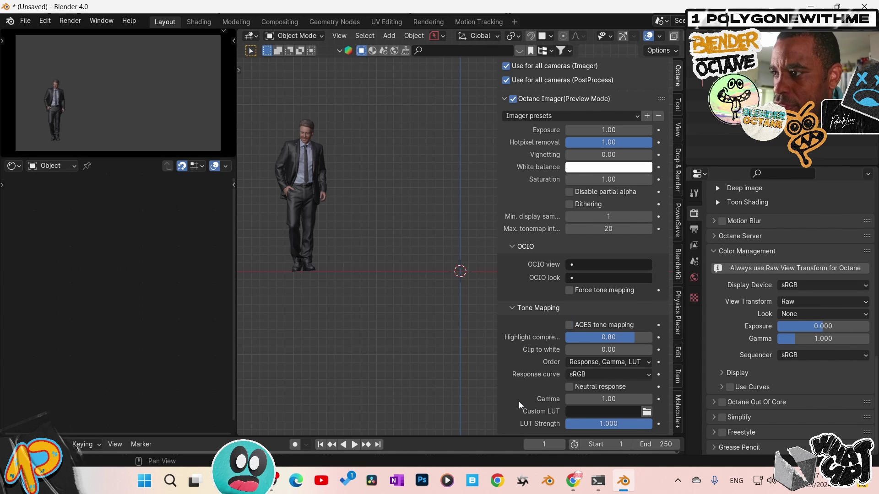
{"action": "left_click", "coordinate": [511, 249]}
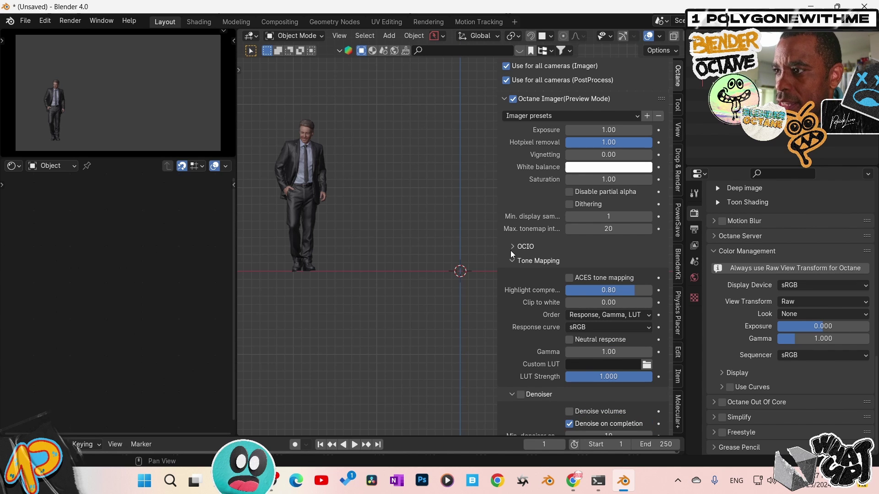
{"action": "left_click", "coordinate": [510, 249]}
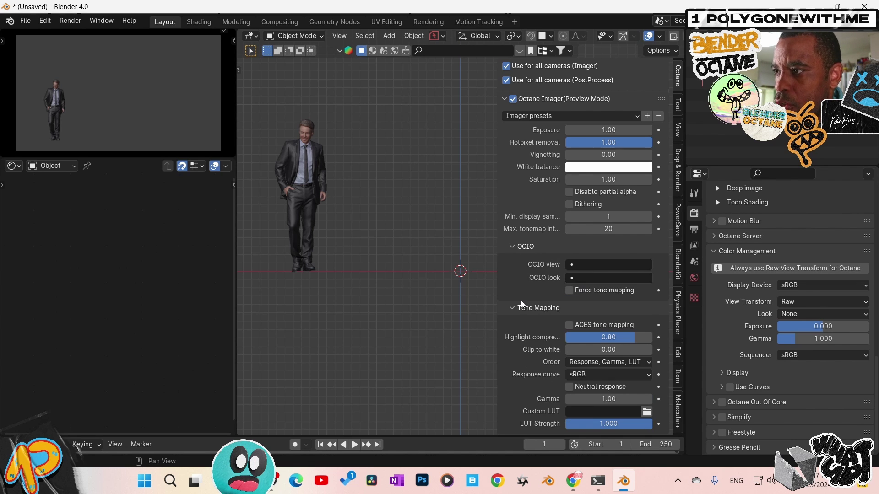
Choose sRGB: AgX as the OCIO view and dismiss the look list without picking a look
{"action": "left_click", "coordinate": [593, 268]}
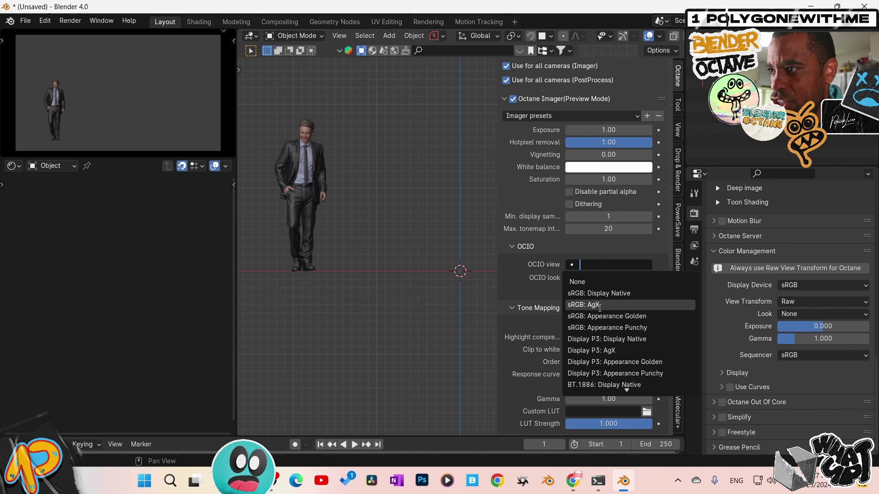
{"action": "left_click", "coordinate": [599, 306]}
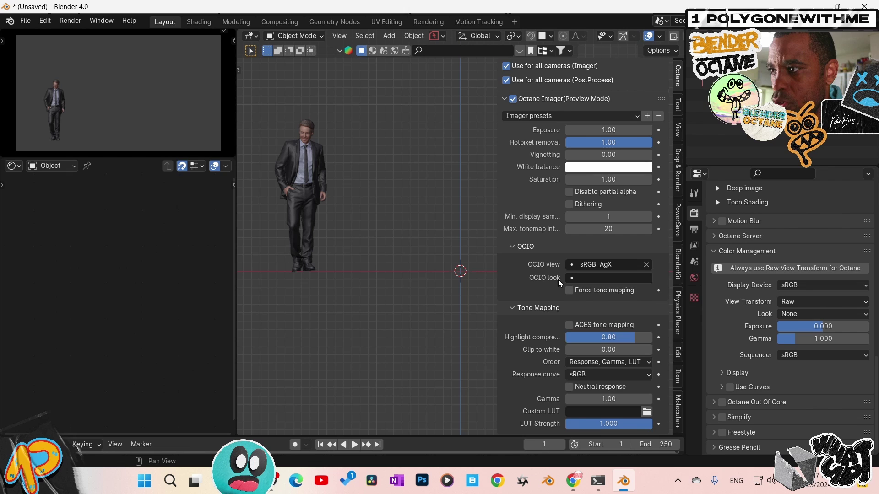
{"action": "left_click", "coordinate": [570, 278]}
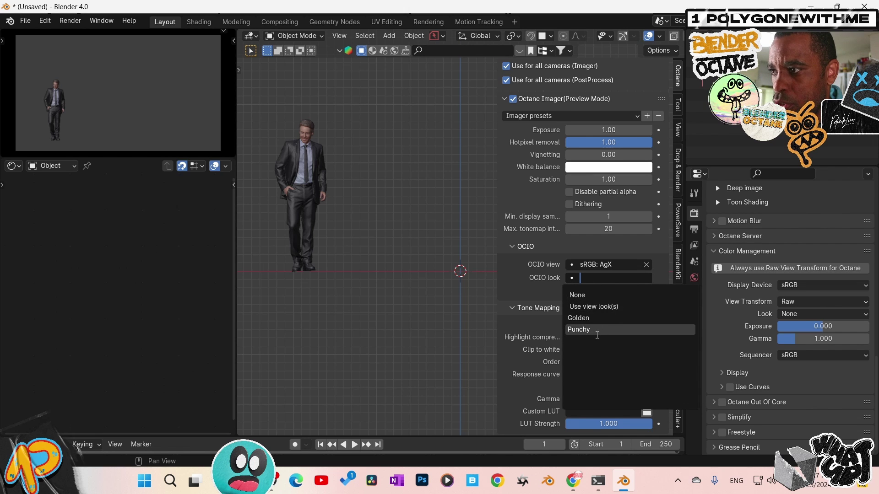
{"action": "left_click", "coordinate": [389, 310]}
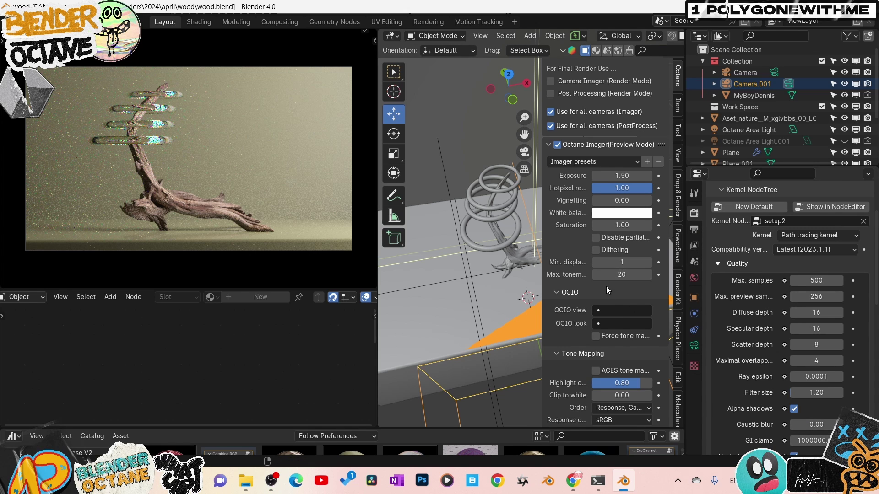
Preview sRGB: AgX with the Golden look, then Punchy, then clear both OCIO fields
{"action": "left_click", "coordinate": [618, 314]}
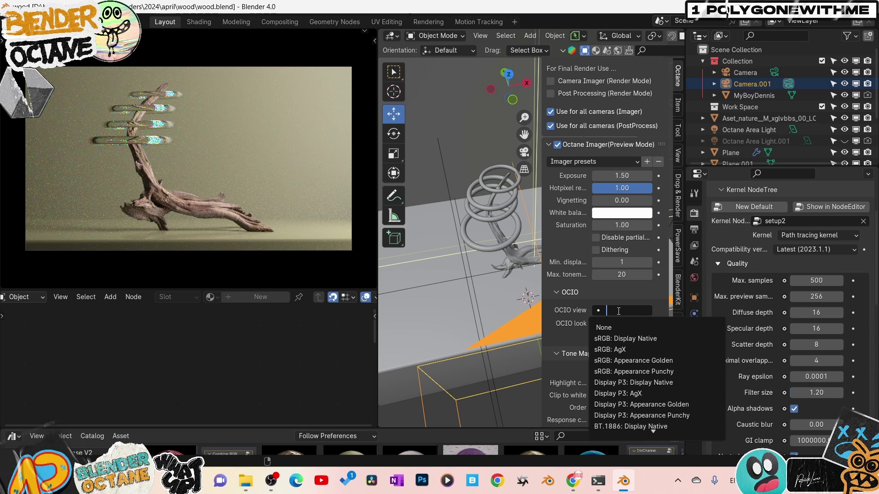
{"action": "left_click", "coordinate": [633, 350]}
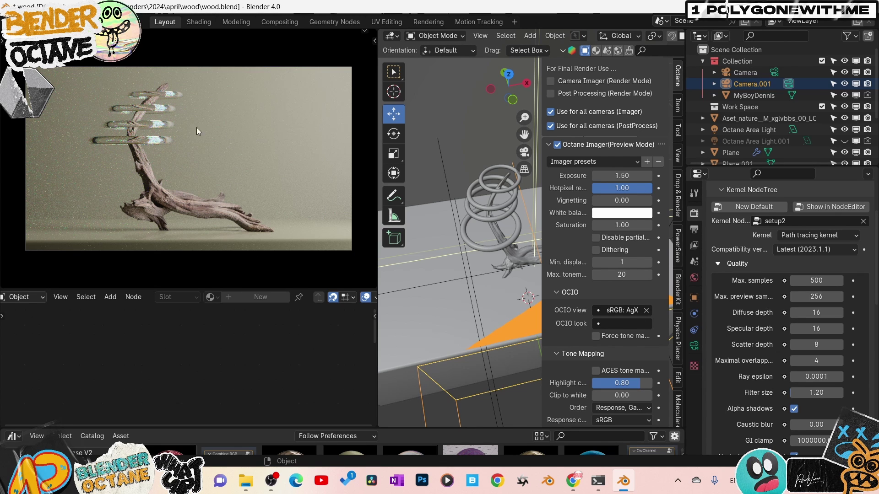
{"action": "left_click", "coordinate": [621, 327]}
{"action": "left_click", "coordinate": [620, 367]}
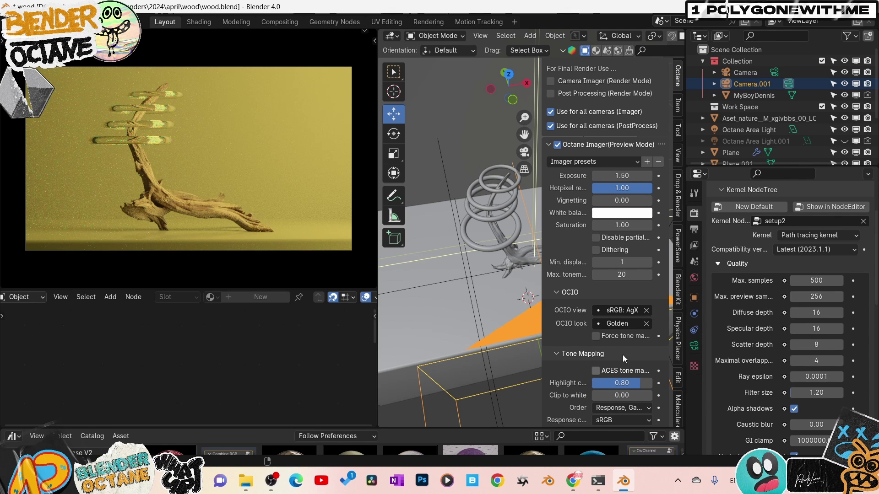
{"action": "left_click", "coordinate": [621, 323]}
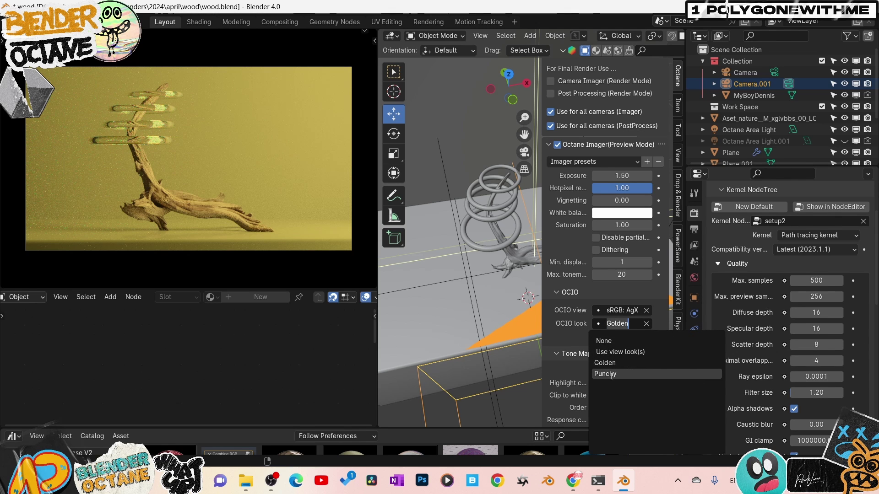
{"action": "left_click", "coordinate": [612, 374]}
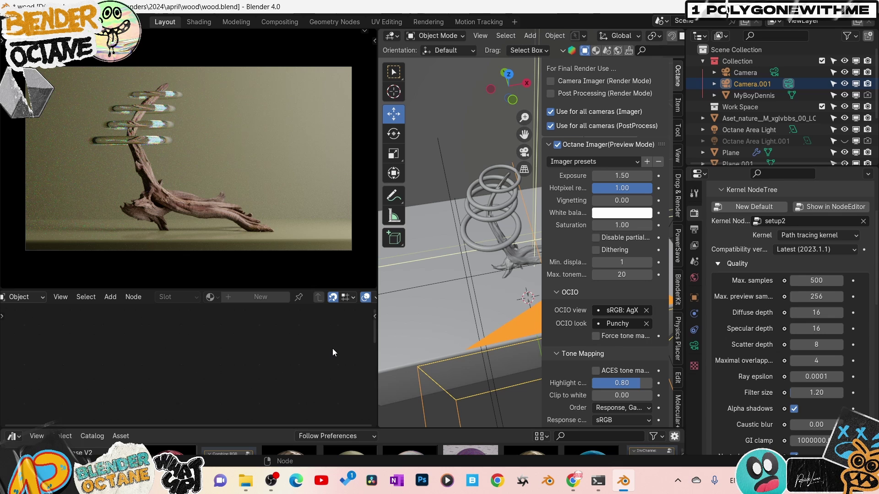
{"action": "left_click", "coordinate": [646, 323]}
{"action": "left_click", "coordinate": [647, 311]}
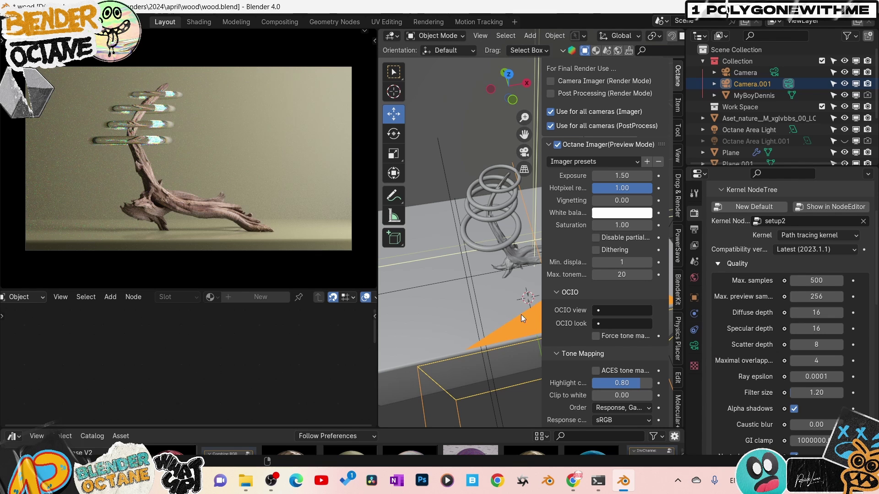
Orbit out of the camera framing toward the HDRI room's bright window
{"action": "middle_click_drag", "start_coordinate": [248, 184], "coordinate": [254, 196]}
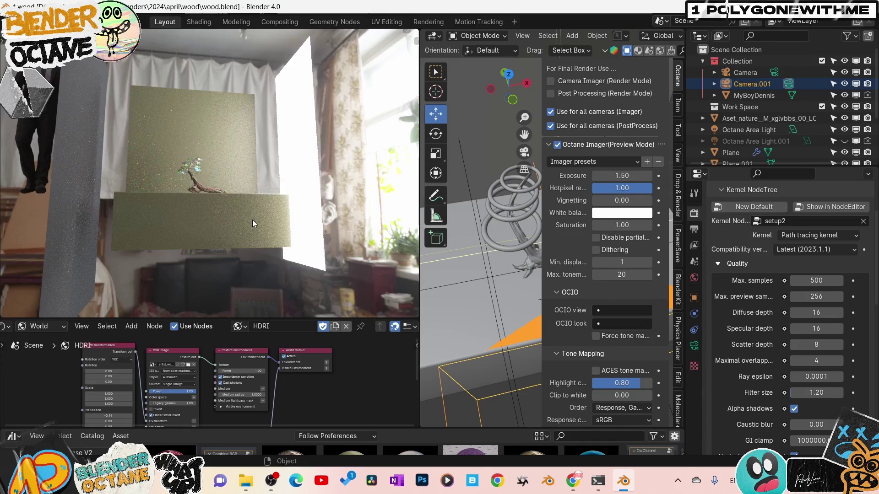
{"action": "middle_click_drag", "start_coordinate": [253, 223], "coordinate": [357, 143]}
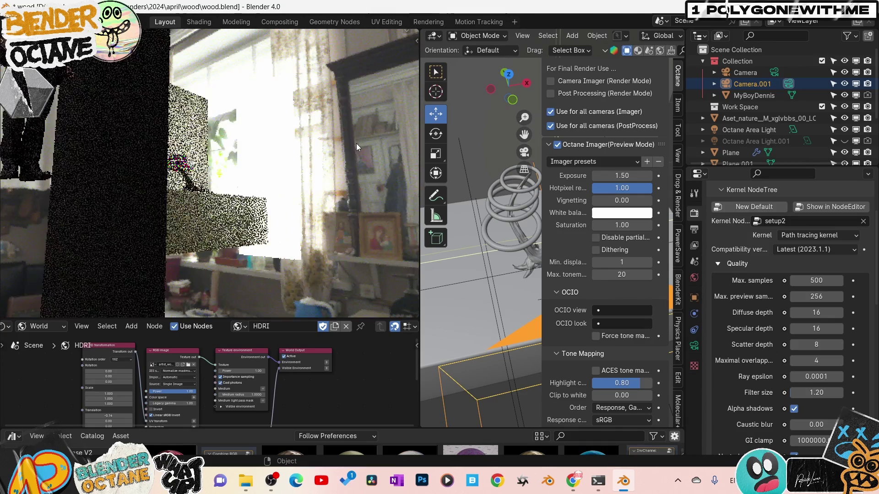
Hide the Octane Area Light and preview the box with sRGB: AgX view and Punchy look
{"action": "middle_click_drag", "start_coordinate": [324, 178], "coordinate": [313, 173]}
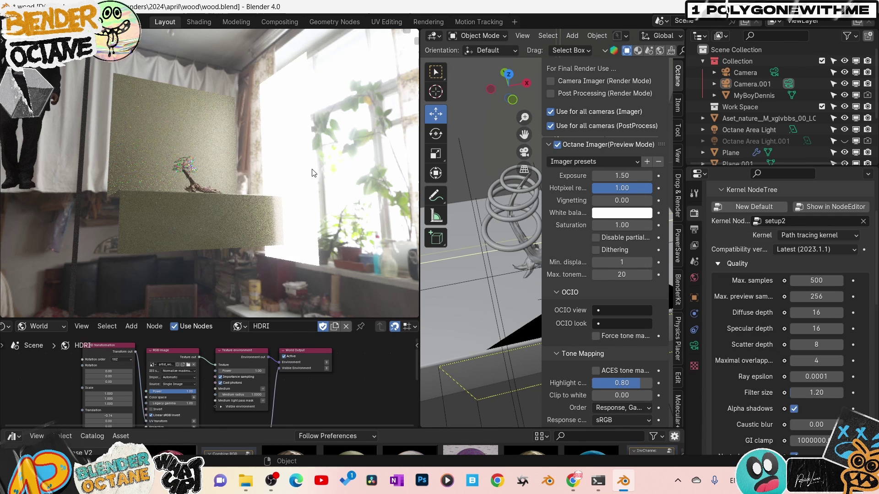
{"action": "key", "text": "h"}
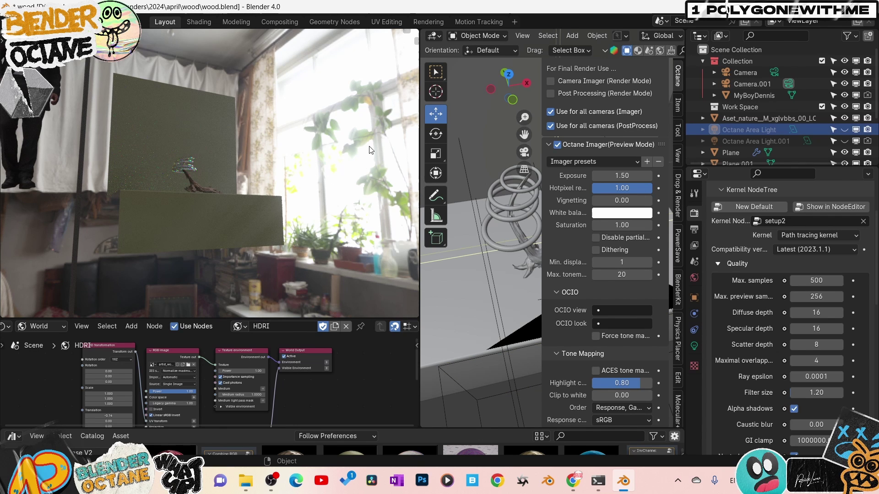
{"action": "left_click", "coordinate": [622, 310]}
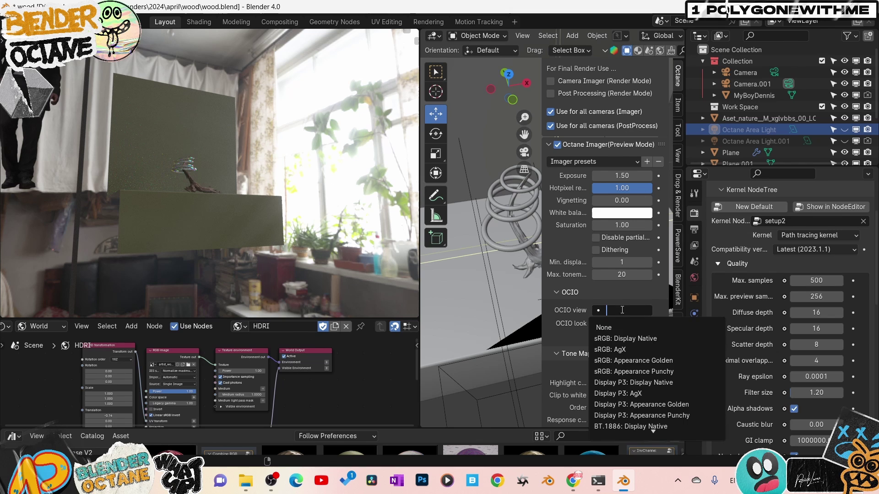
{"action": "left_click", "coordinate": [617, 349]}
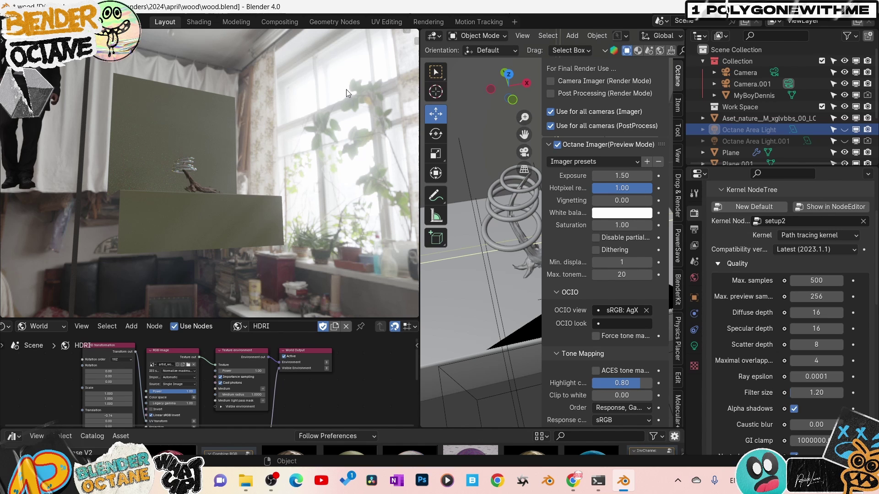
{"action": "left_click", "coordinate": [627, 325]}
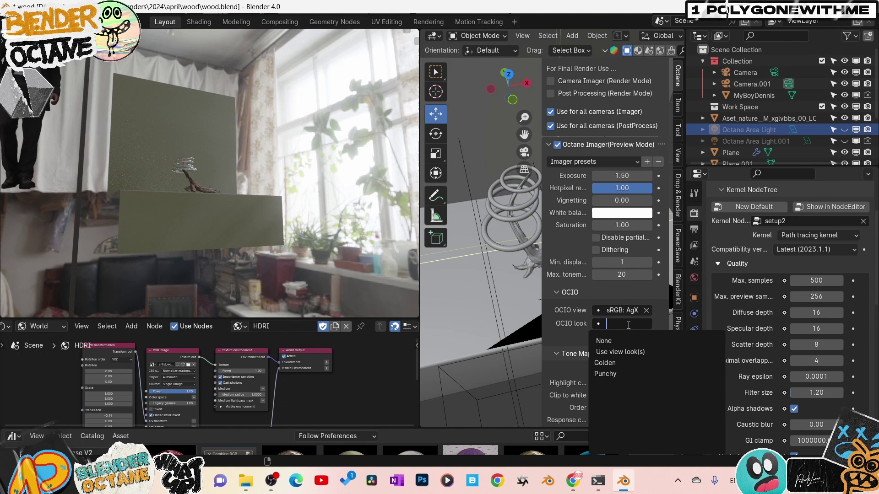
{"action": "left_click", "coordinate": [616, 373]}
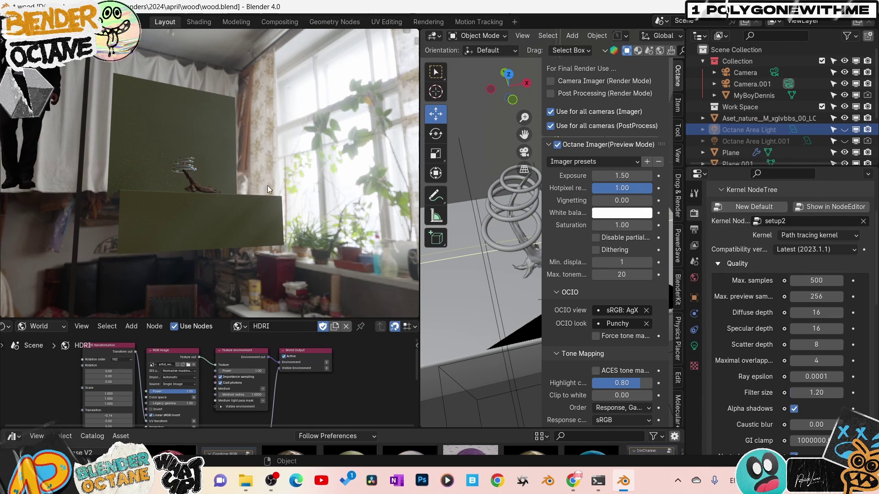
{"action": "middle_click_drag", "start_coordinate": [274, 161], "coordinate": [255, 195]}
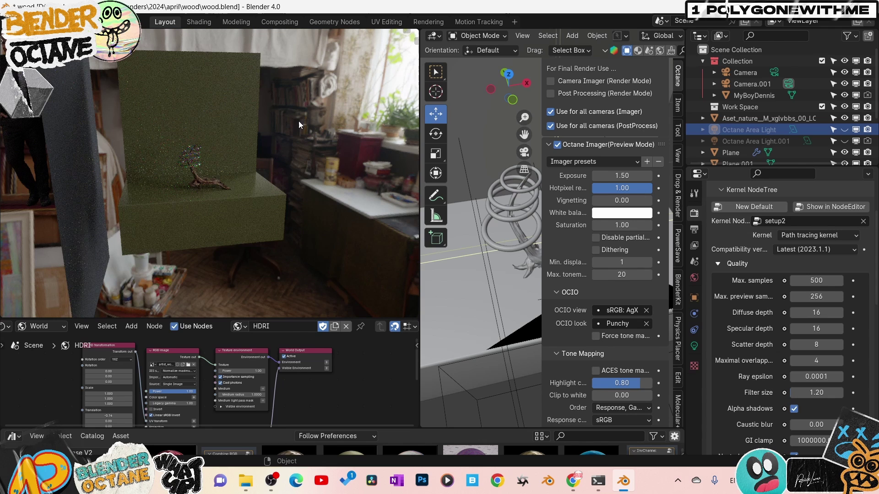
{"action": "middle_click_drag", "start_coordinate": [295, 120], "coordinate": [323, 107]}
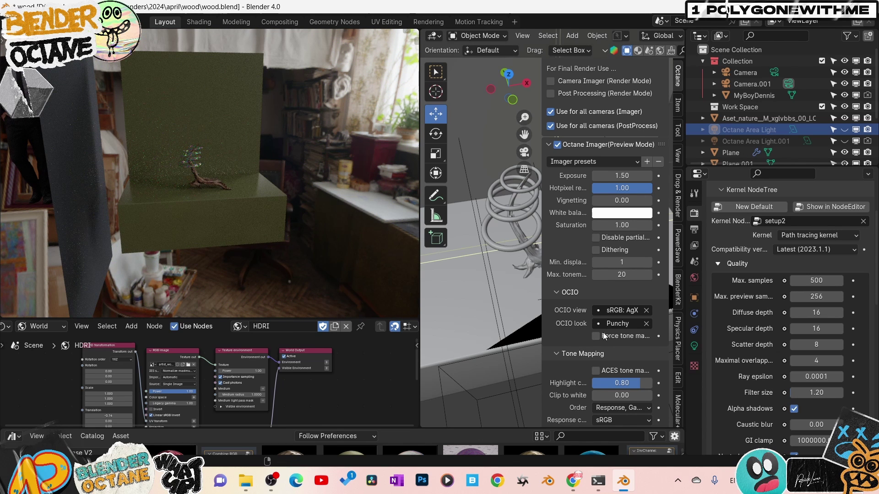
Clear the Punchy look and sRGB: AgX view, then orbit so the window shows behind the box
{"action": "left_click", "coordinate": [646, 324]}
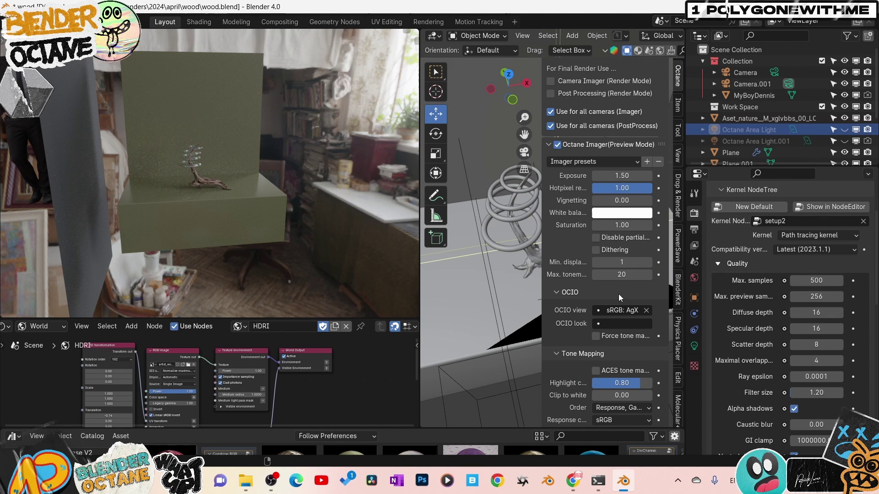
{"action": "left_click", "coordinate": [646, 311]}
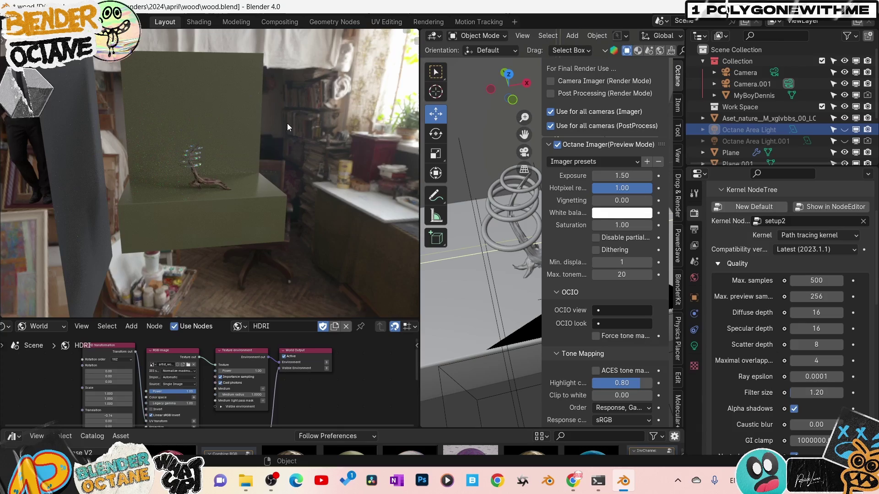
{"action": "middle_click_drag", "start_coordinate": [317, 116], "coordinate": [330, 133]}
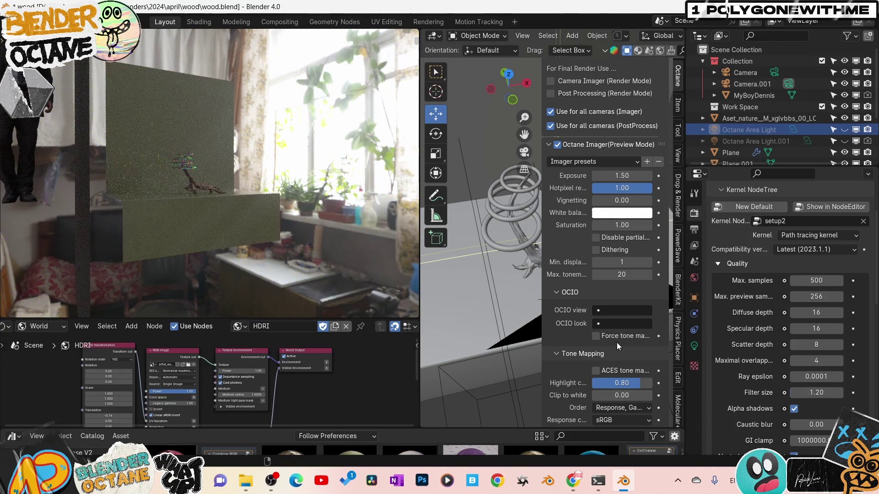
Reapply sRGB: AgX view with the Punchy look, leaving forced tone mapping off
{"action": "left_click", "coordinate": [617, 311]}
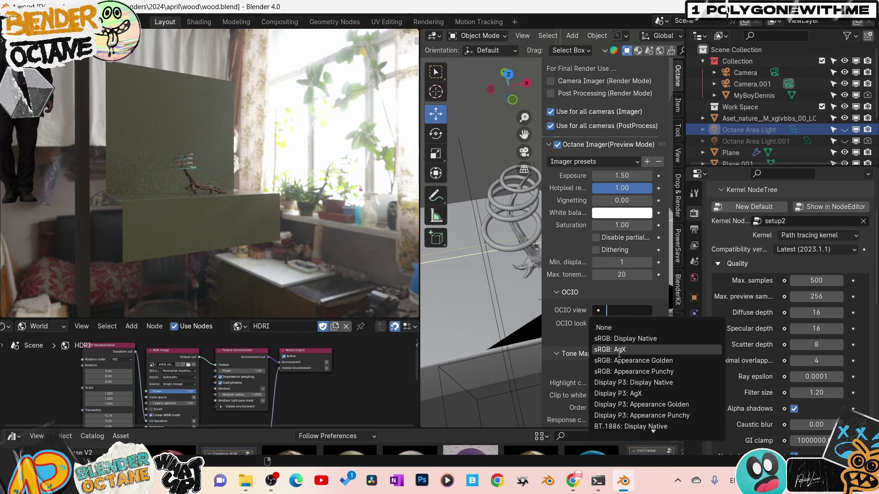
{"action": "left_click", "coordinate": [620, 351]}
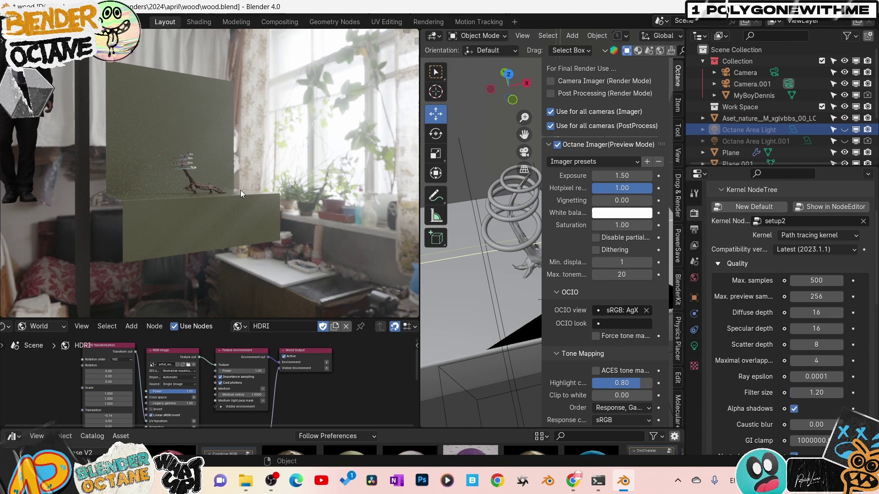
{"action": "left_click", "coordinate": [623, 324]}
{"action": "left_click", "coordinate": [614, 329]}
{"action": "left_click", "coordinate": [596, 336]}
{"action": "left_click", "coordinate": [596, 337]}
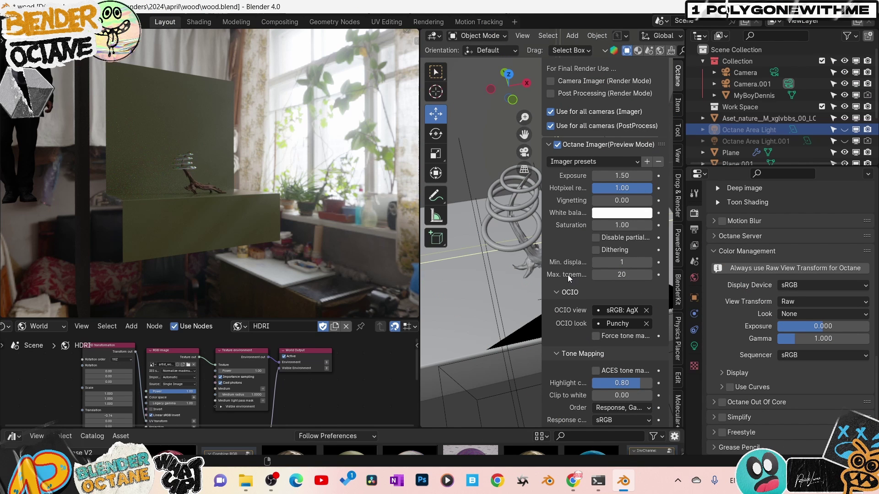
Clear the AgX view and Punchy look, enable ACES tone mapping, and orbit around the box
{"action": "left_click", "coordinate": [646, 311]}
{"action": "left_click", "coordinate": [646, 324]}
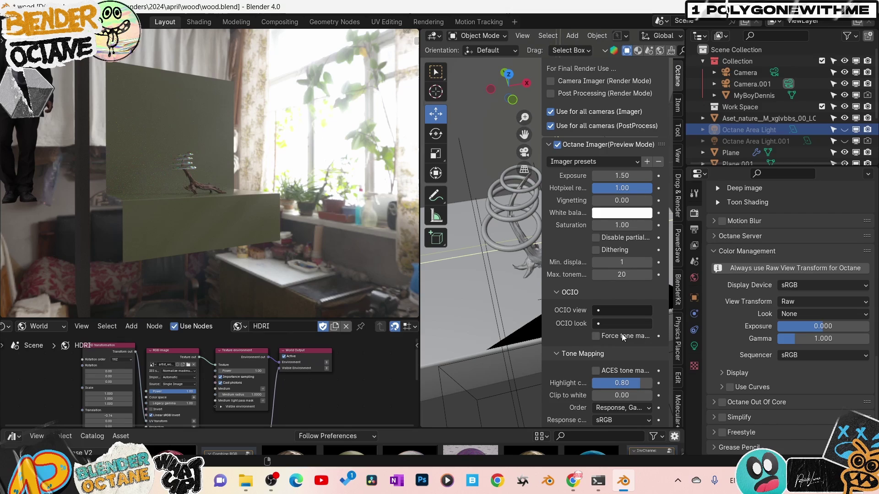
{"action": "left_click", "coordinate": [595, 370]}
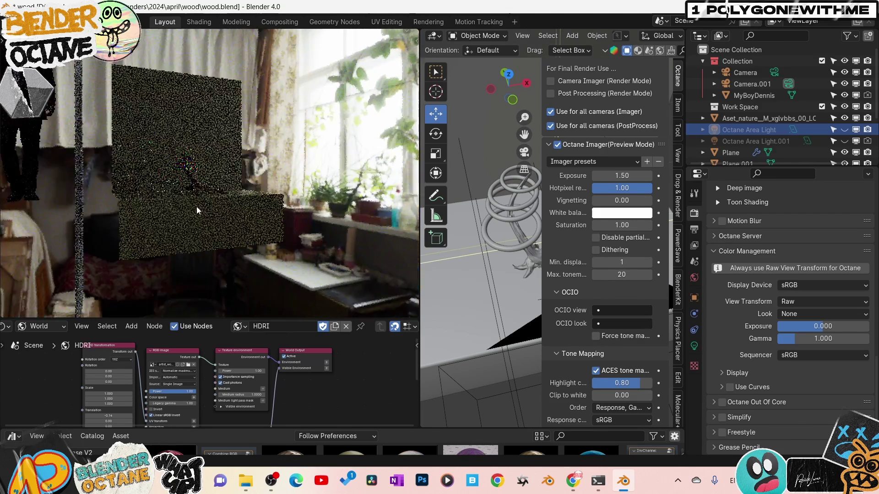
{"action": "middle_click_drag", "start_coordinate": [197, 207], "coordinate": [233, 205]}
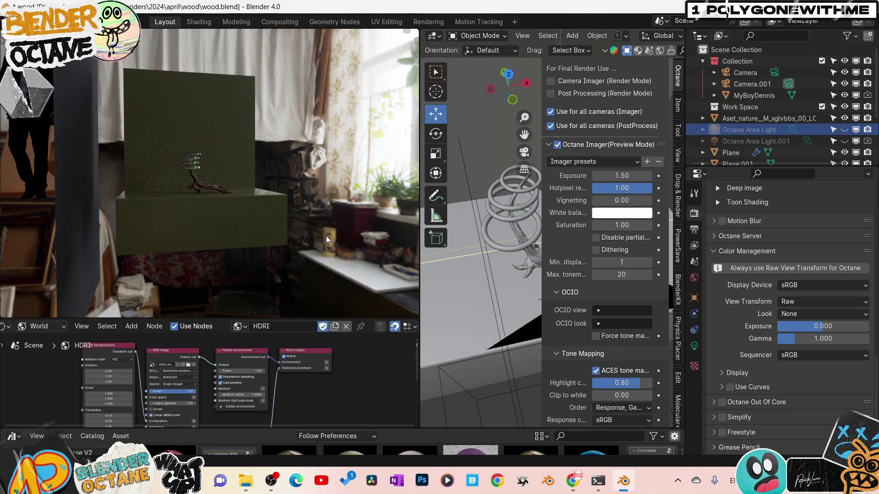
{"action": "mouse_move", "coordinate": [326, 235]}
{"action": "middle_mouse_down"}
{"action": "mouse_move", "coordinate": [310, 229]}
{"action": "mouse_move", "coordinate": [320, 221]}
{"action": "middle_mouse_up"}
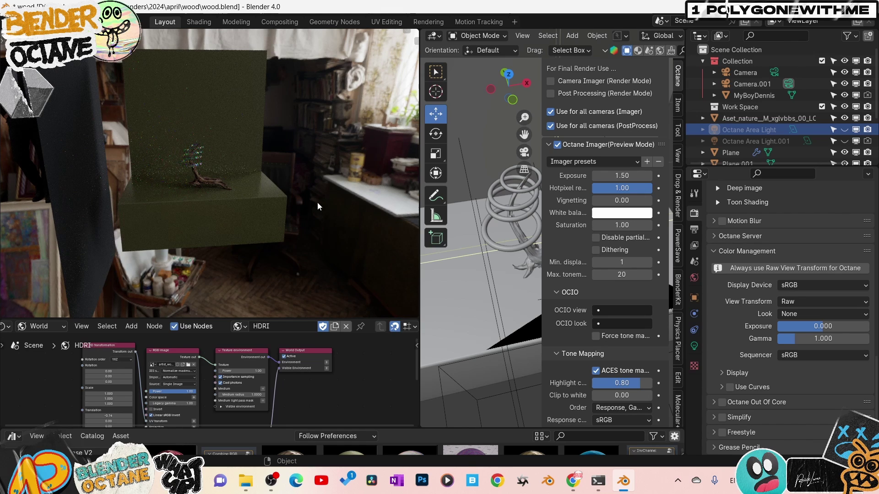
{"action": "middle_click_drag", "start_coordinate": [318, 202], "coordinate": [354, 183]}
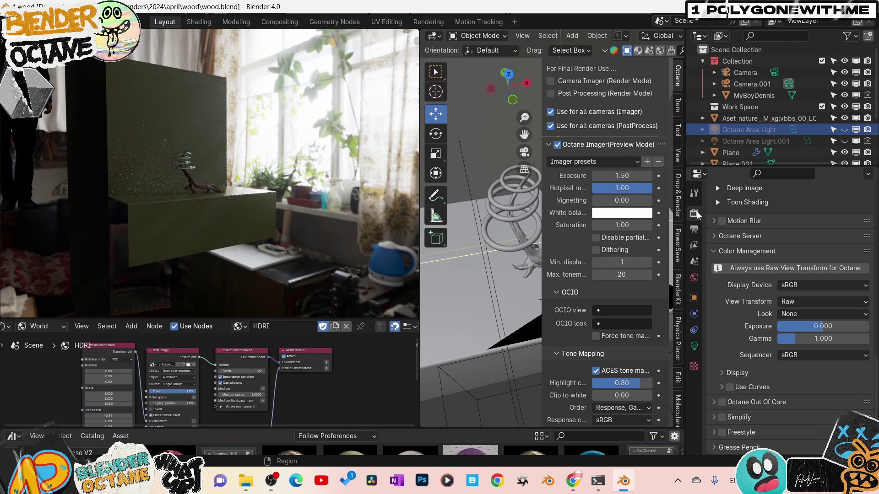
In the Octane Output settings, set the file type to EXR with 16-bit float bit depth
{"action": "left_click", "coordinate": [693, 229]}
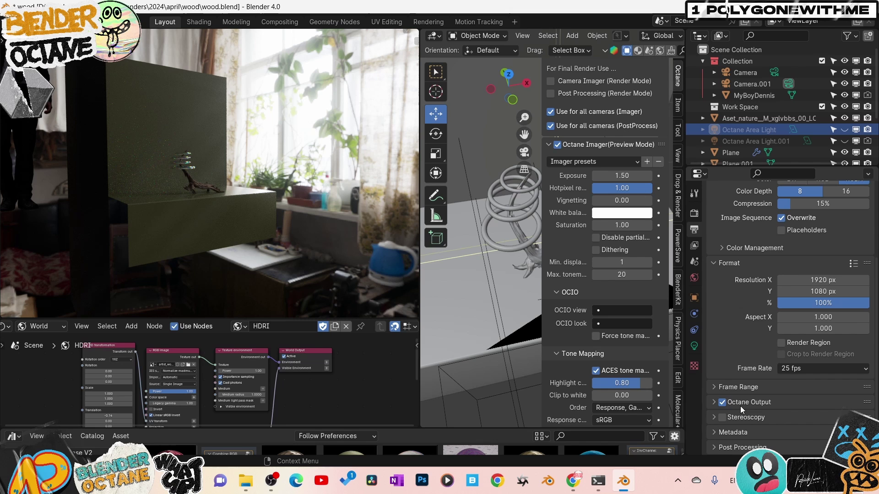
{"action": "left_click", "coordinate": [713, 403]}
{"action": "scroll", "coordinate": [752, 393], "scroll_direction": "down", "scroll_amount": 7}
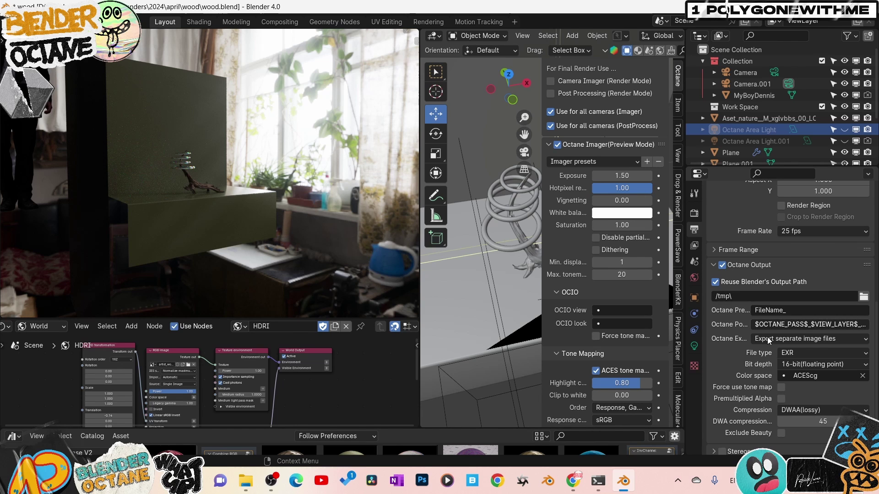
{"action": "left_click", "coordinate": [797, 353]}
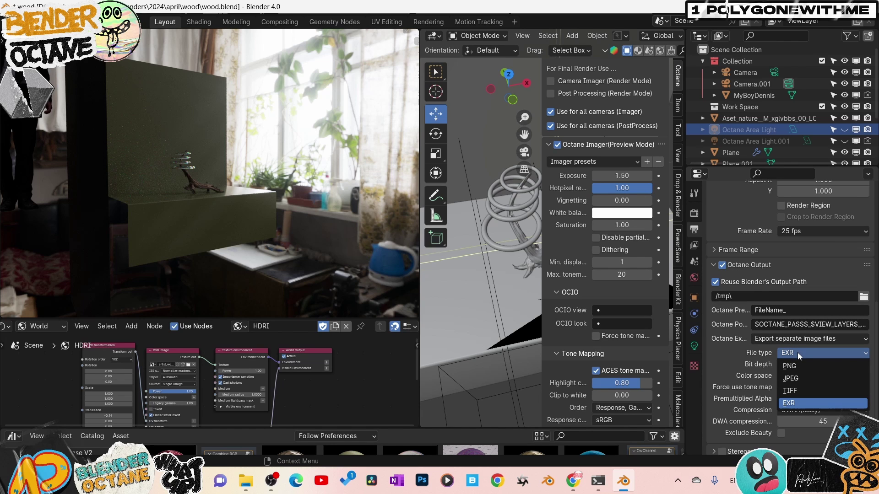
{"action": "left_click", "coordinate": [791, 403]}
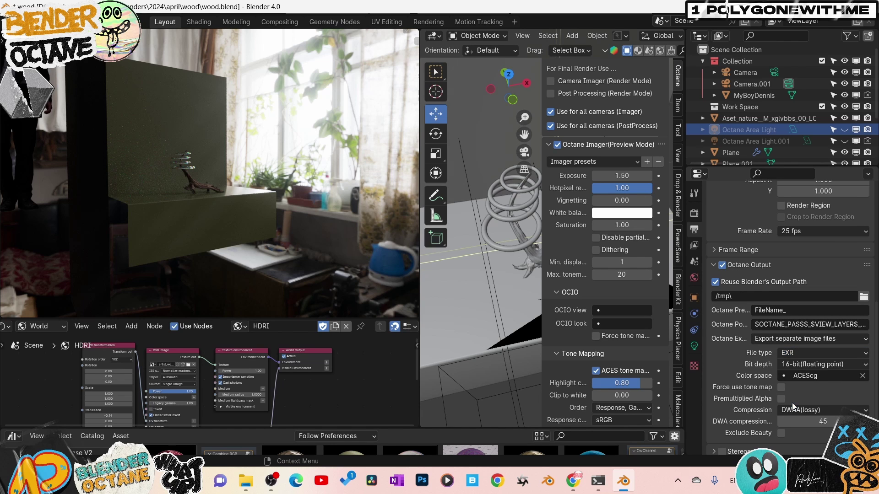
{"action": "left_click", "coordinate": [790, 364]}
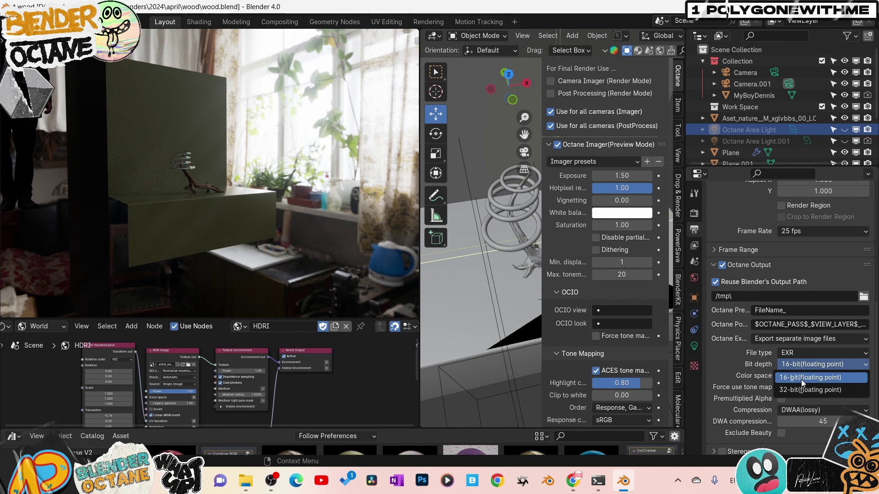
{"action": "left_click", "coordinate": [801, 377]}
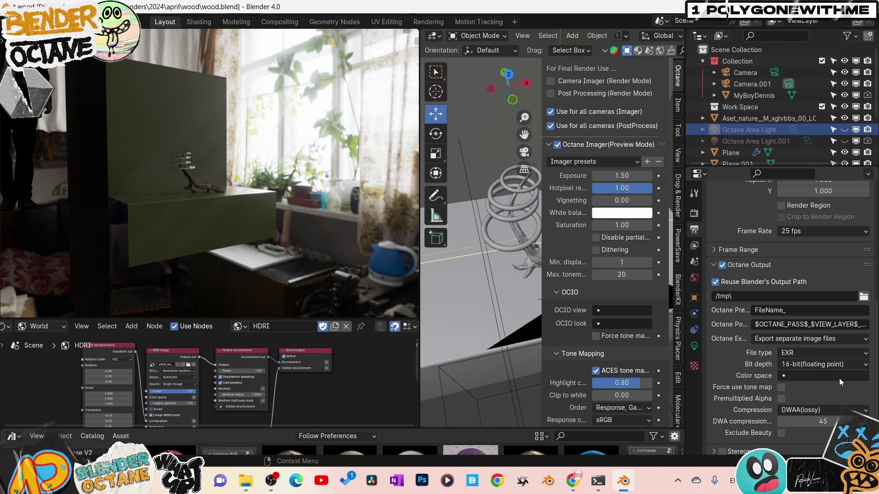
Set the Octane output colour space to ACEScg and compression to DWAA (lossy)
{"action": "left_click", "coordinate": [813, 378]}
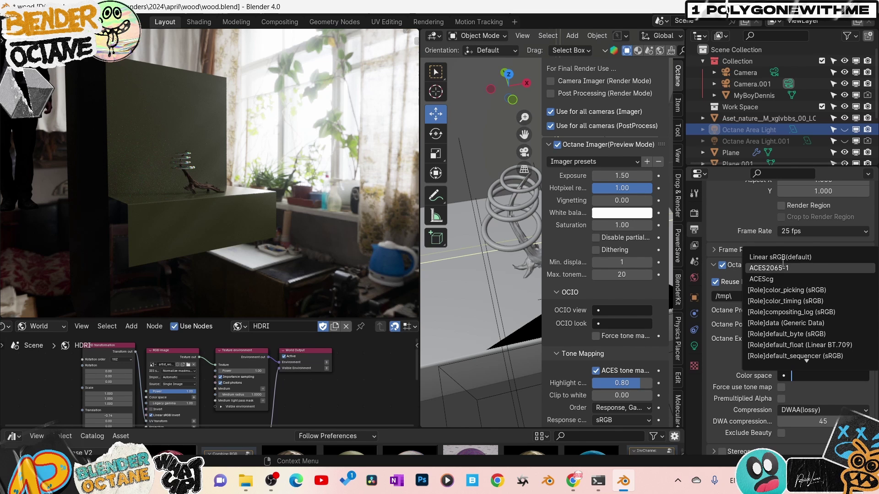
{"action": "scroll", "coordinate": [778, 316], "scroll_direction": "down", "scroll_amount": 4}
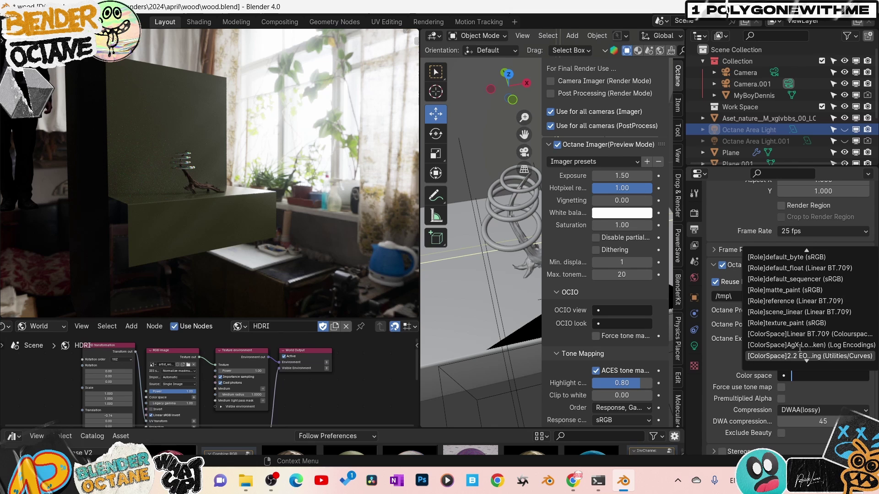
{"action": "scroll", "coordinate": [796, 334], "scroll_direction": "up", "scroll_amount": 4}
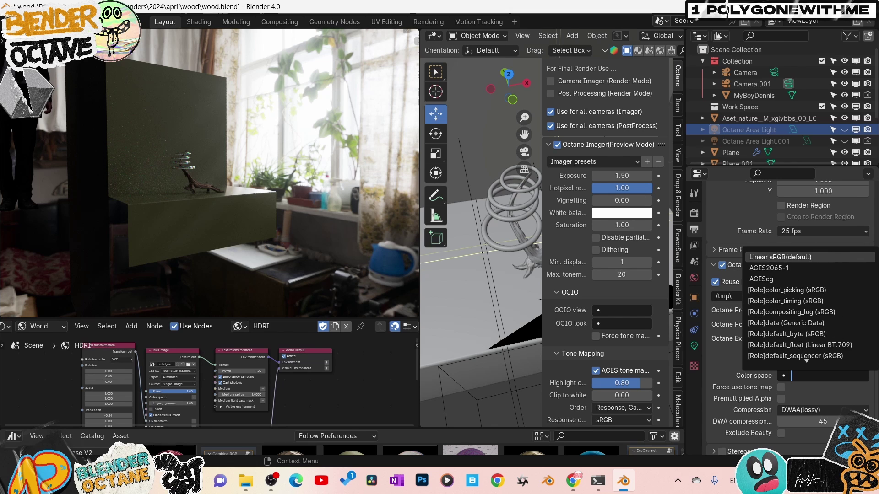
{"action": "left_click", "coordinate": [769, 280]}
{"action": "left_click", "coordinate": [792, 410]}
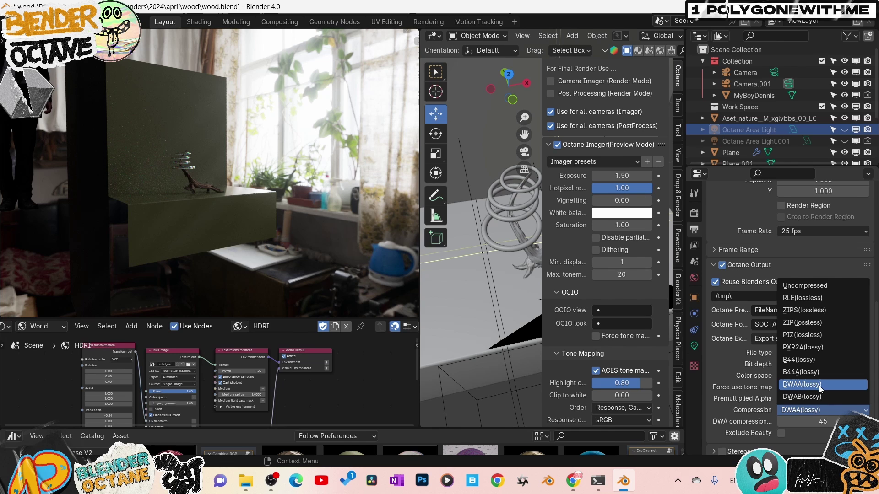
{"action": "left_click", "coordinate": [796, 411]}
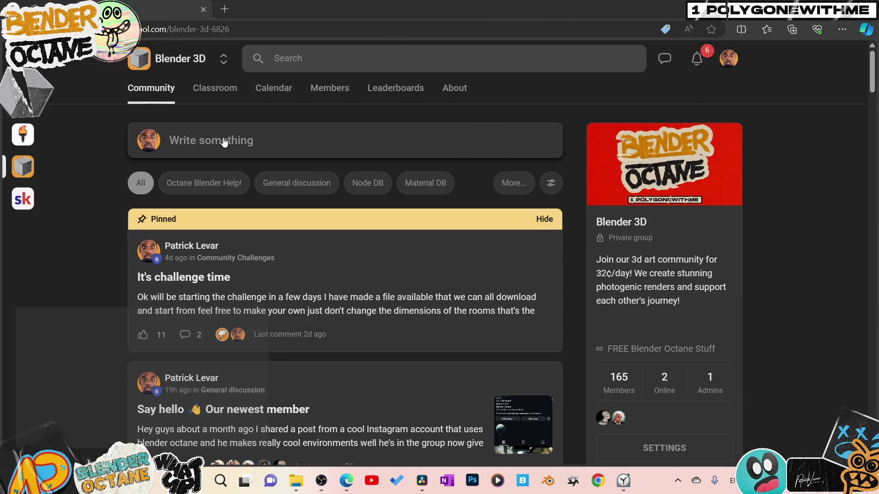
Browse the Blender 3D Classroom and open the Octane Materials Database course at its TStudio Shader ball lesson
{"action": "left_click", "coordinate": [204, 91]}
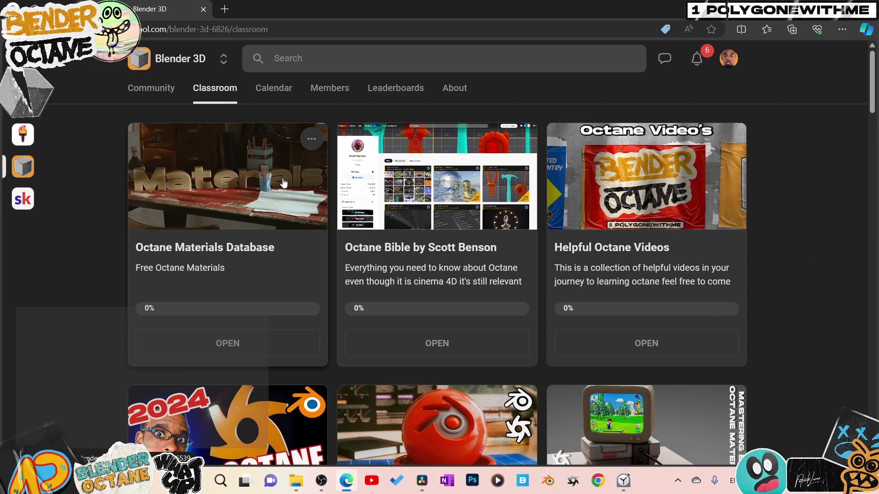
{"action": "scroll", "coordinate": [804, 280], "scroll_direction": "down", "scroll_amount": 5}
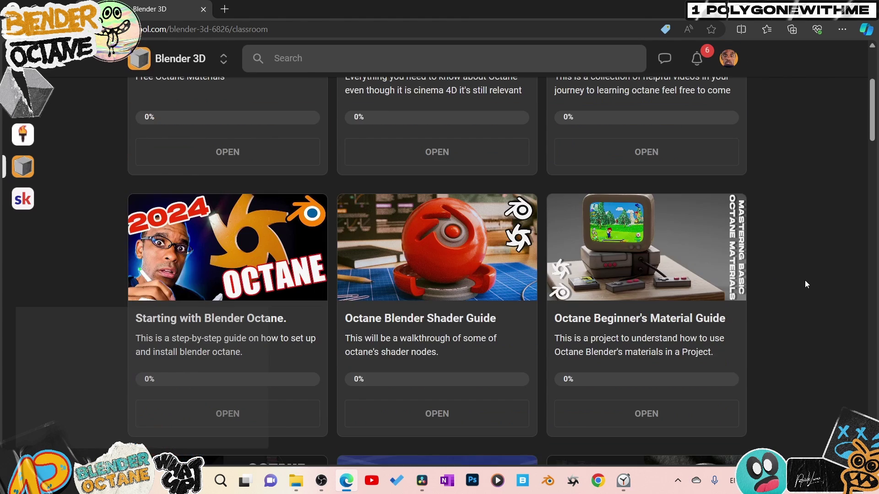
{"action": "scroll", "coordinate": [478, 311], "scroll_direction": "down", "scroll_amount": 1}
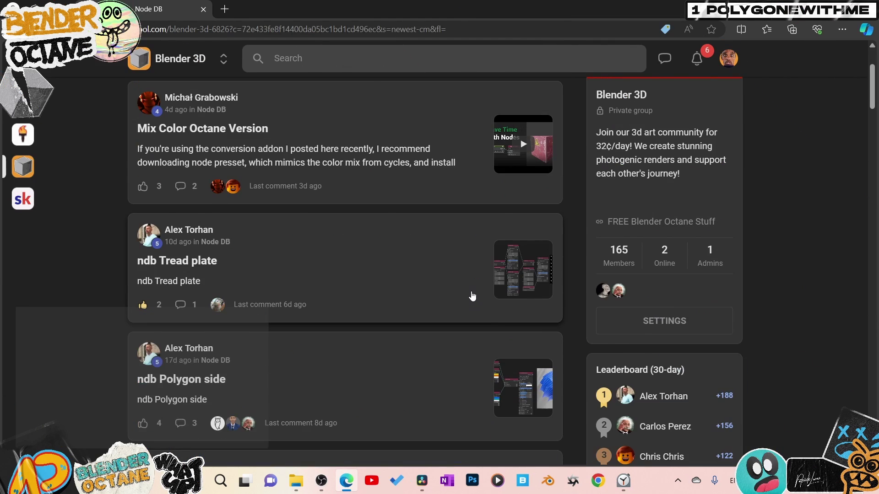
{"action": "scroll", "coordinate": [472, 296], "scroll_direction": "down", "scroll_amount": 3}
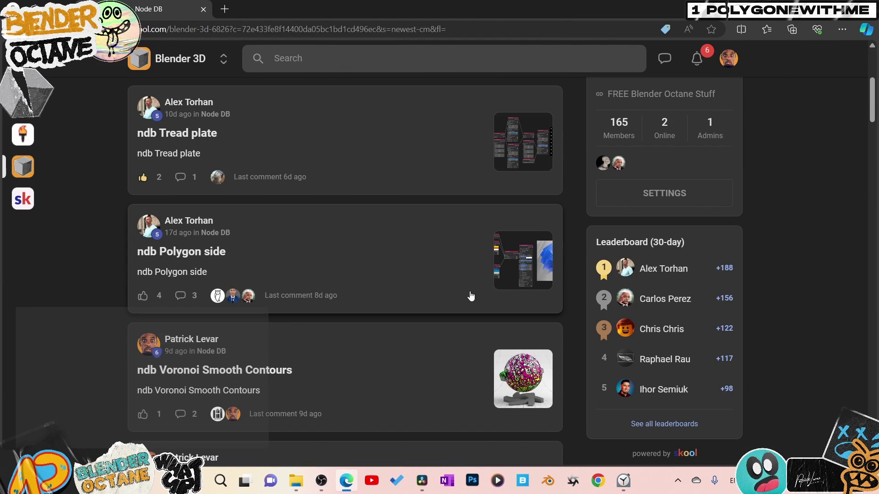
{"action": "scroll", "coordinate": [471, 297], "scroll_direction": "down", "scroll_amount": 1}
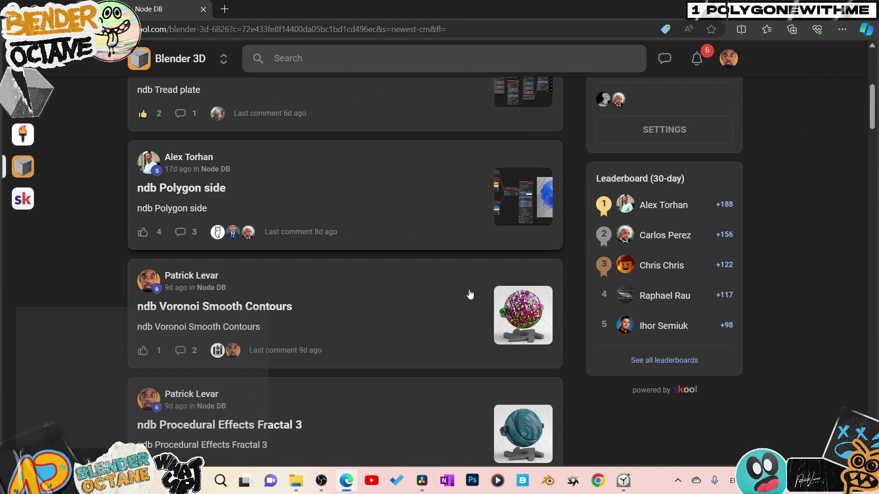
{"action": "left_click", "coordinate": [391, 197]}
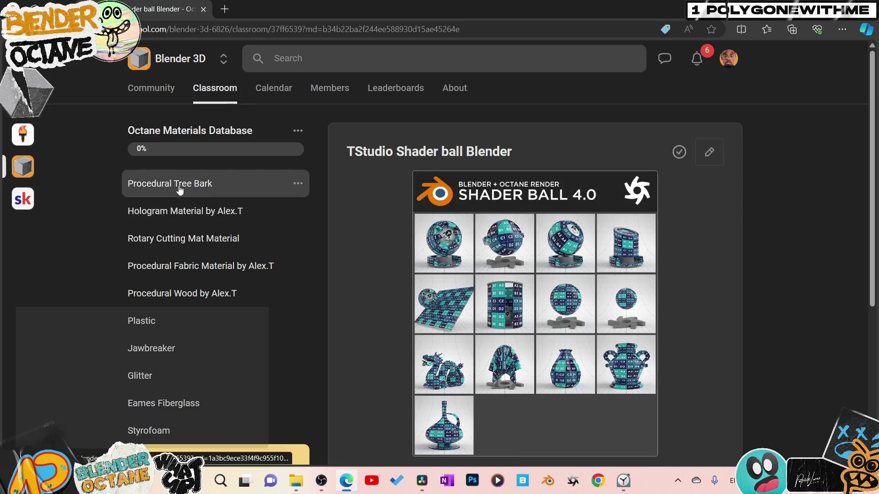